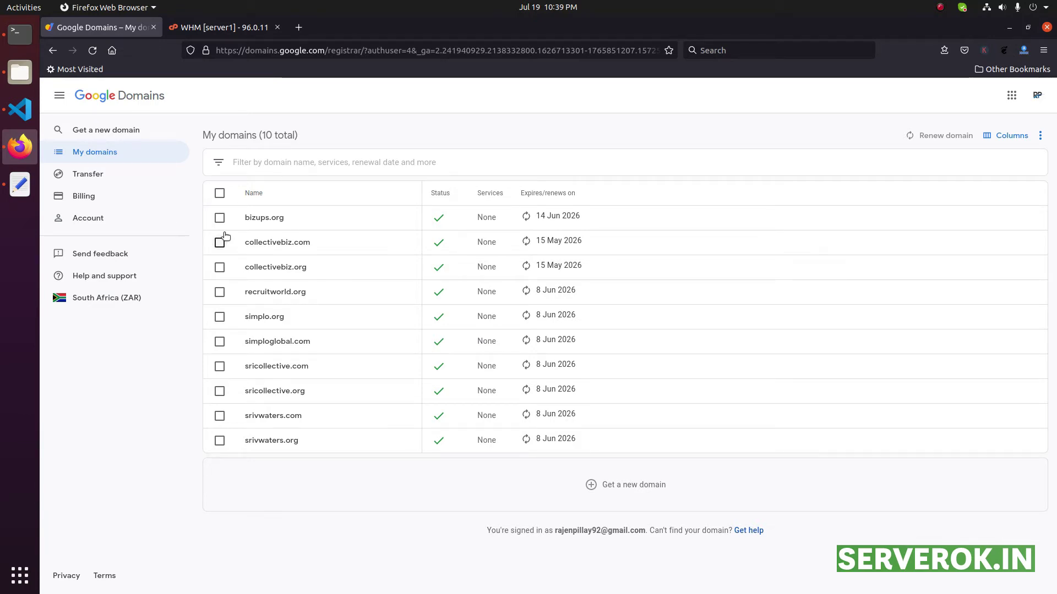
Step: Filter My domains for collectivebiz.com, copied from the notes, and open its overview page
click(20, 184)
drag(666, 238, 519, 230)
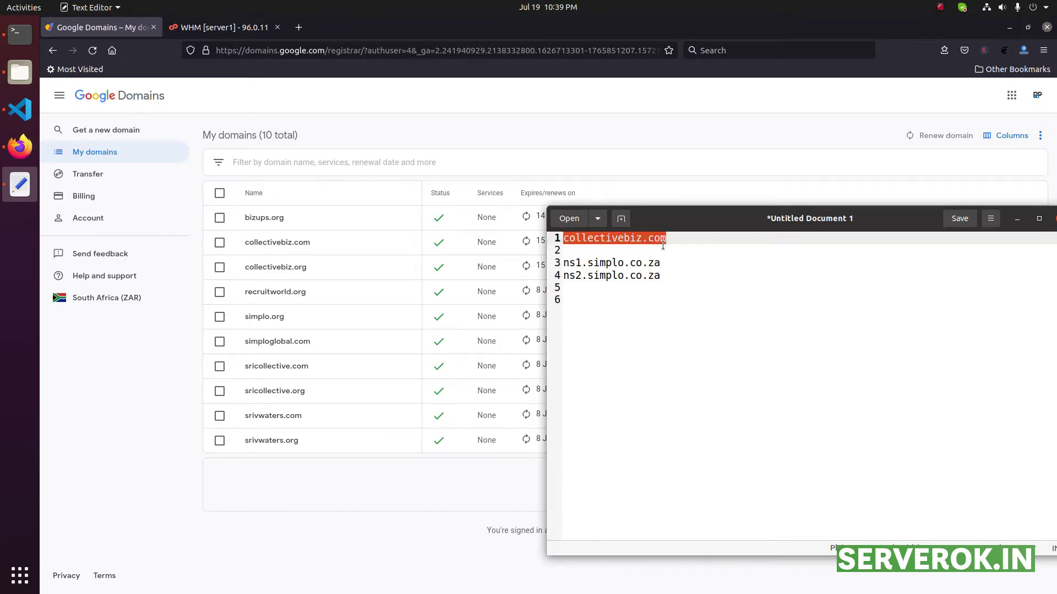
key(ctrl+c)
click(297, 162)
key(ctrl+v)
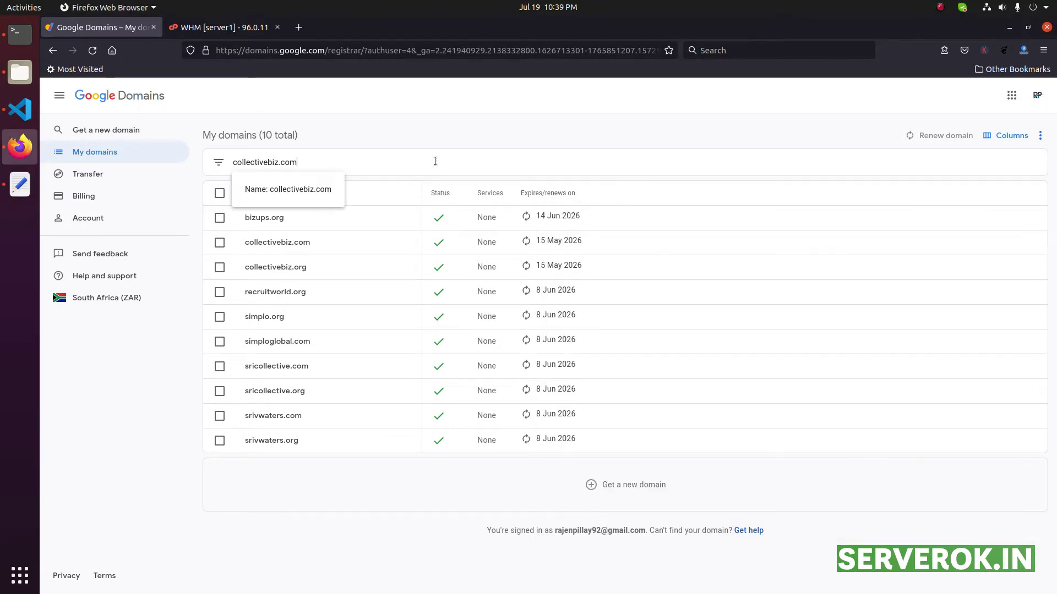
click(303, 189)
click(271, 218)
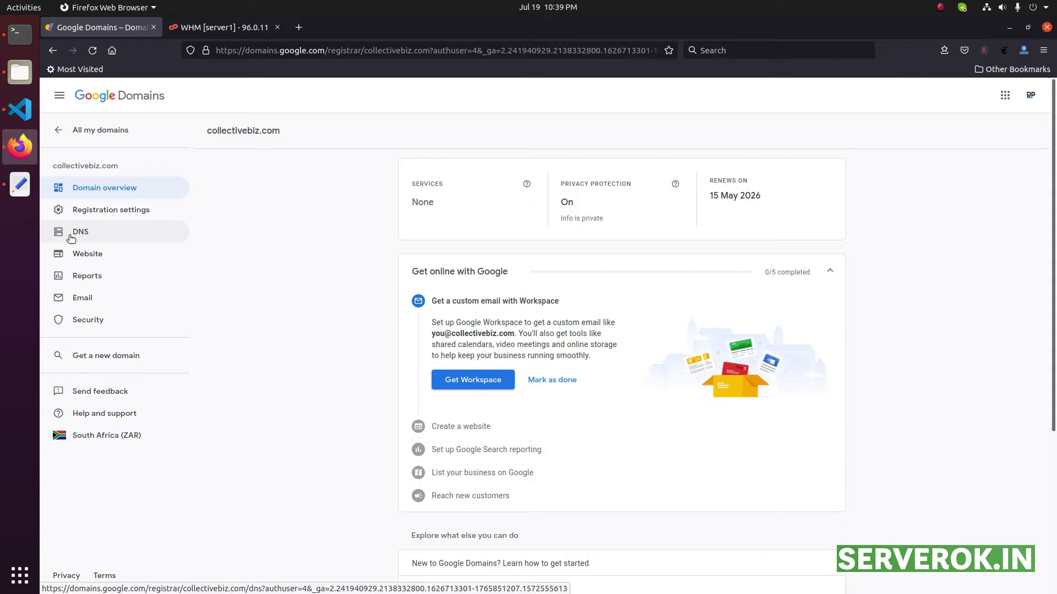
Step: Open collectivebiz.com's DNS page and locate the ns1/ns2.simplo.co.za name server lines in the notes
click(71, 236)
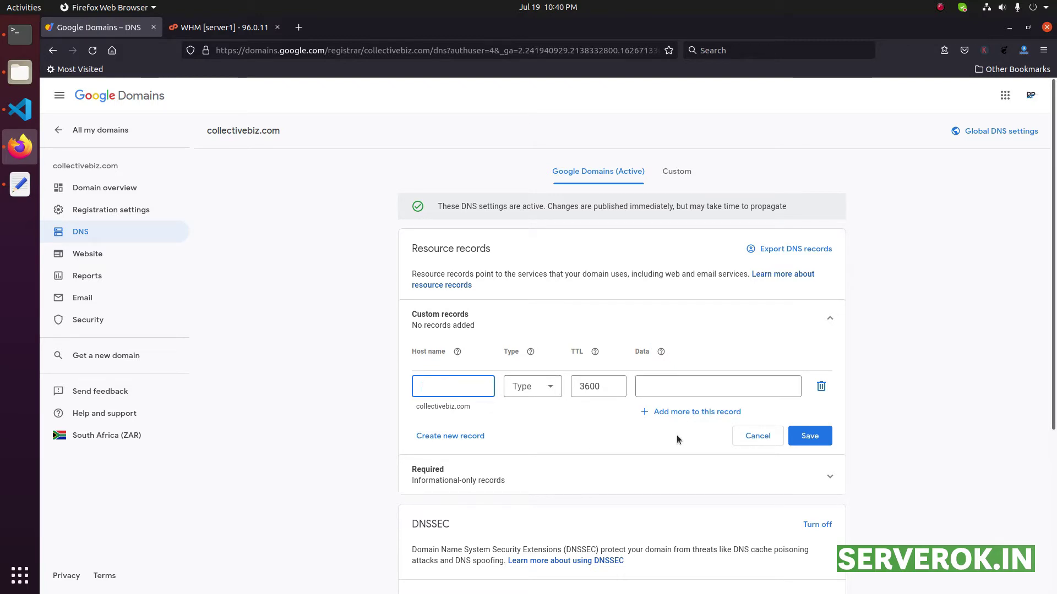
click(20, 184)
drag(680, 276, 545, 260)
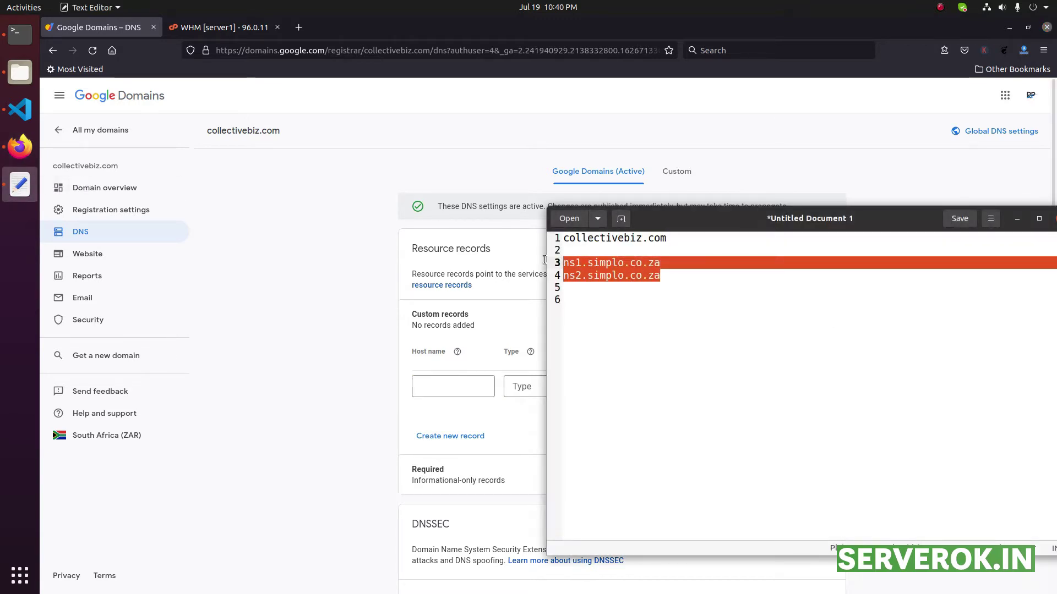
click(702, 295)
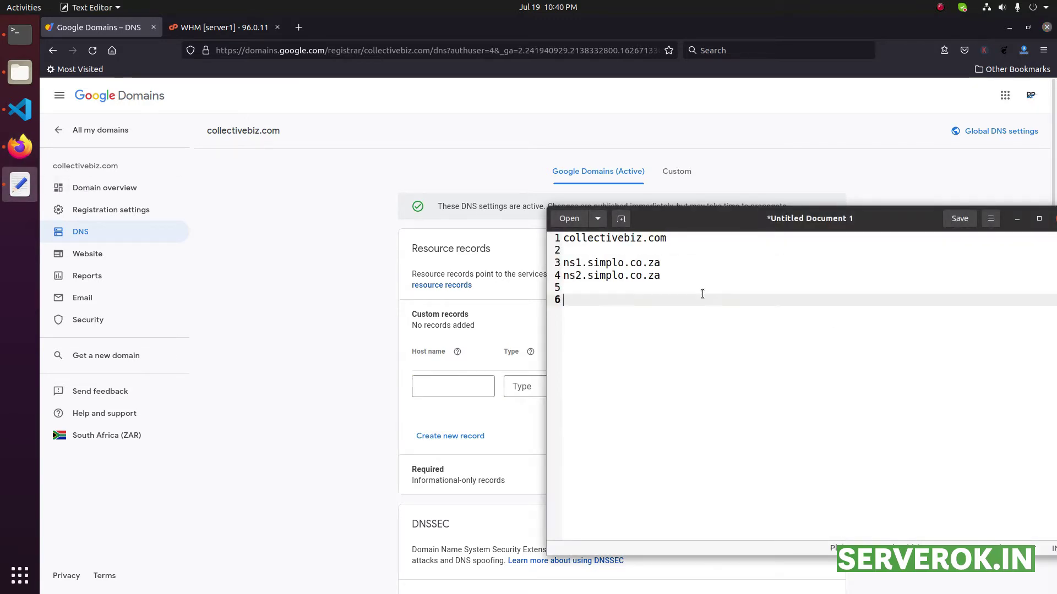
Step: Enter custom name servers ns1.simplo.co.za and ns2.simplo.co.za and save them
click(677, 172)
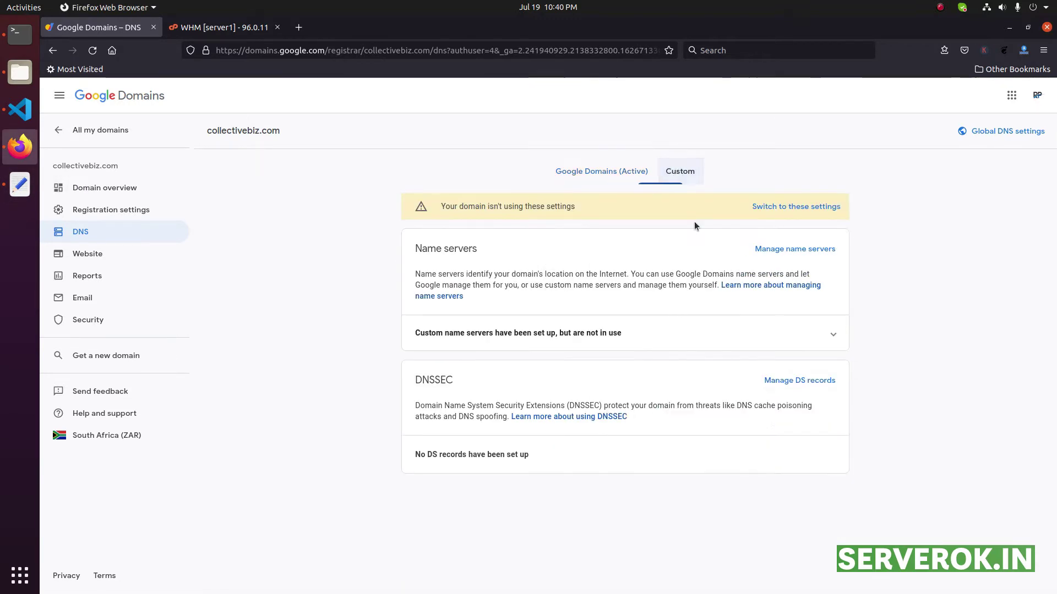
click(798, 252)
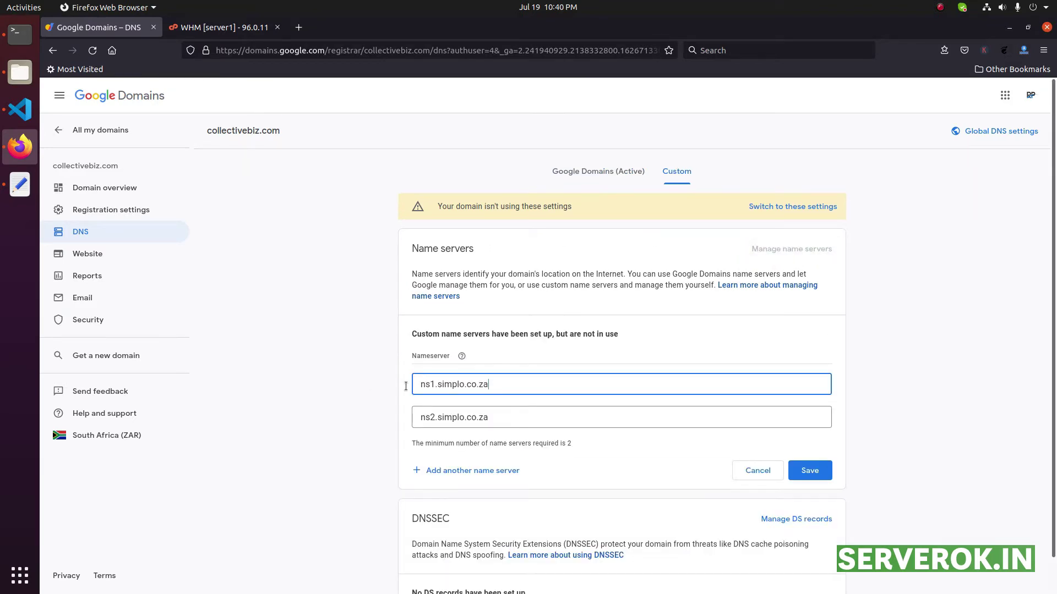
triple_click(515, 388)
key(alt+Tab)
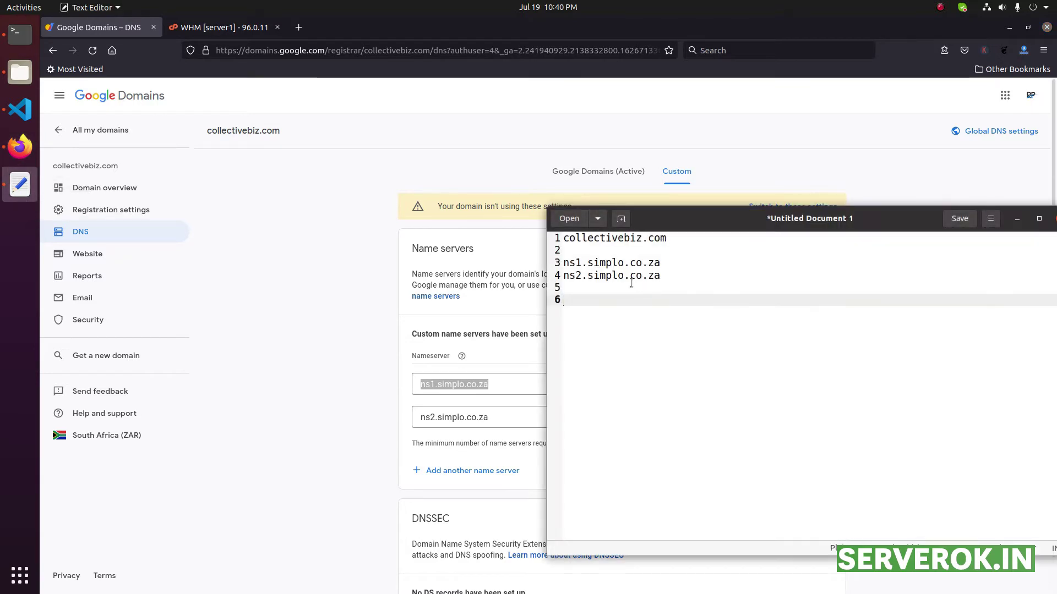
click(499, 383)
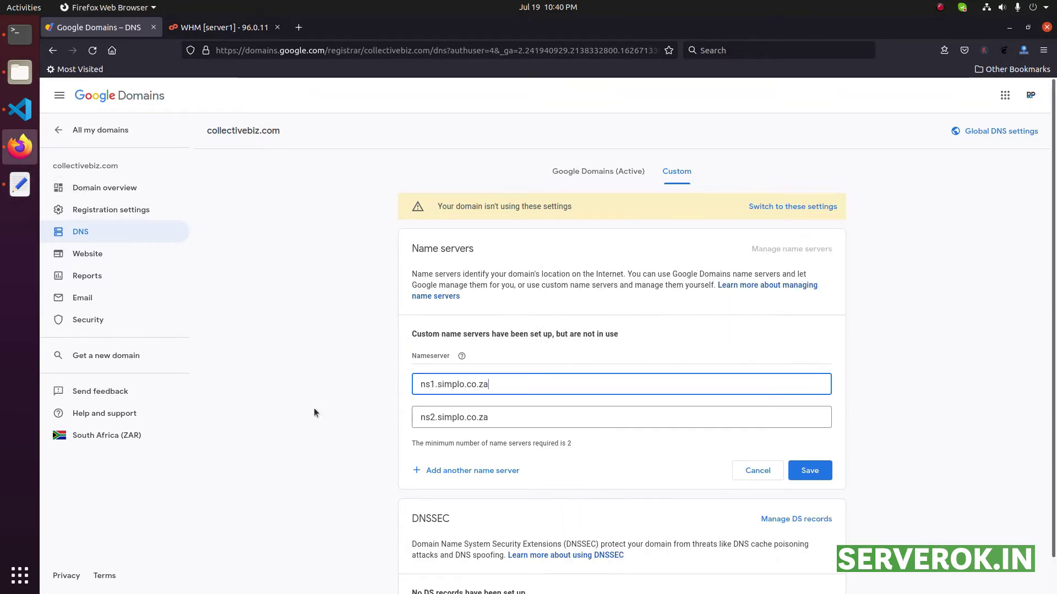
click(820, 469)
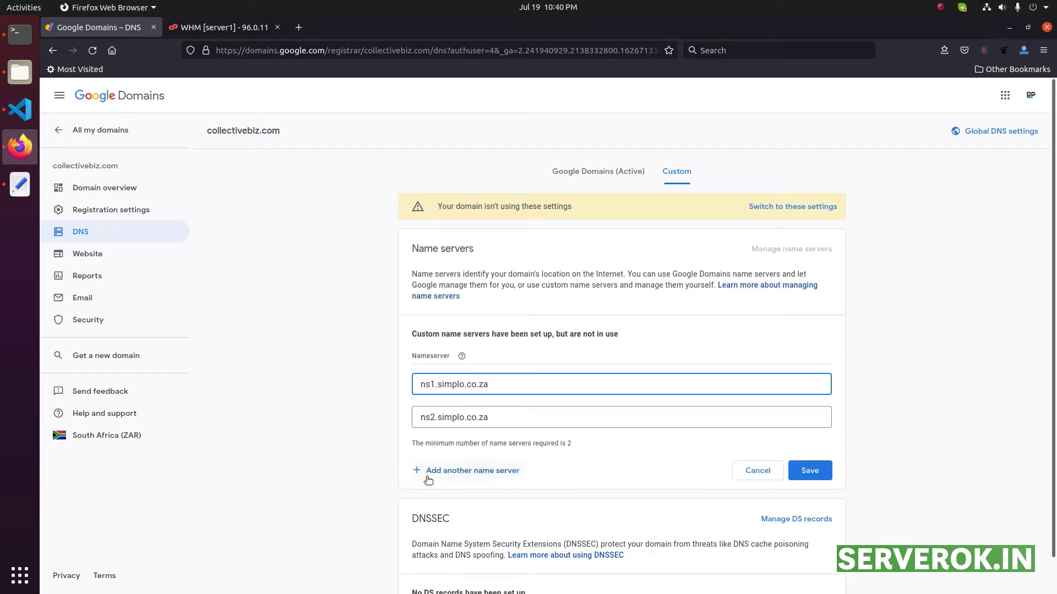
Step: Remove the extra empty third name server field and save the two servers
click(467, 474)
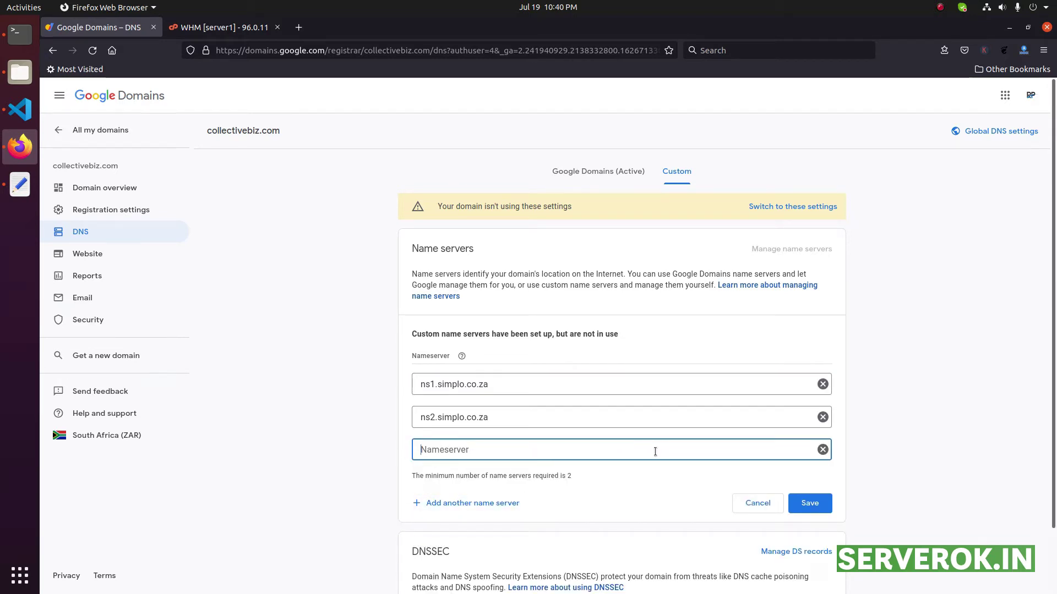
click(553, 387)
click(544, 412)
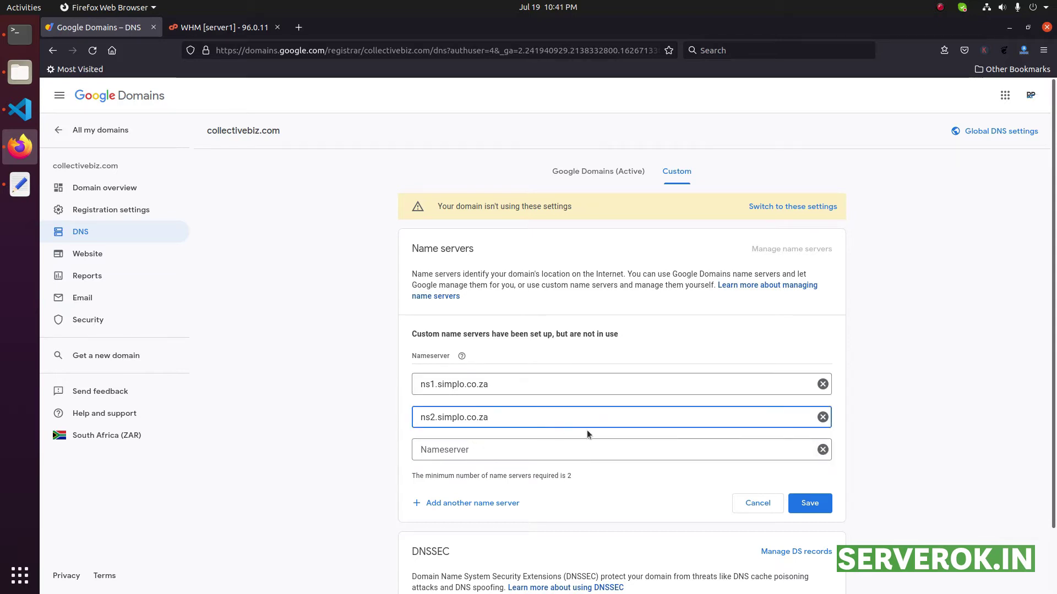
click(823, 451)
click(809, 470)
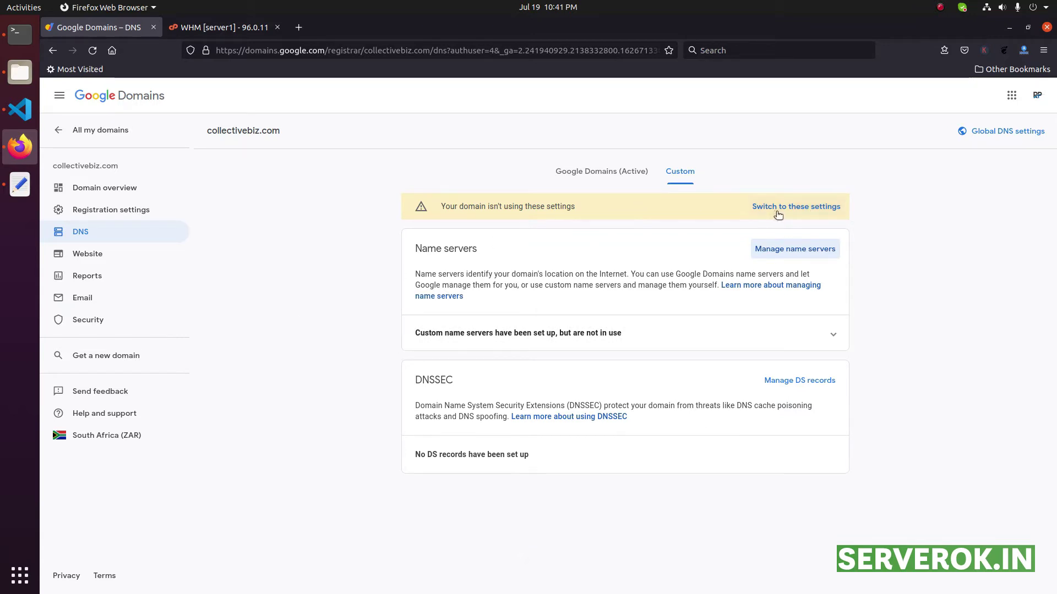
Step: Switch collectivebiz.com to the custom name servers so Custom shows as Active
click(576, 171)
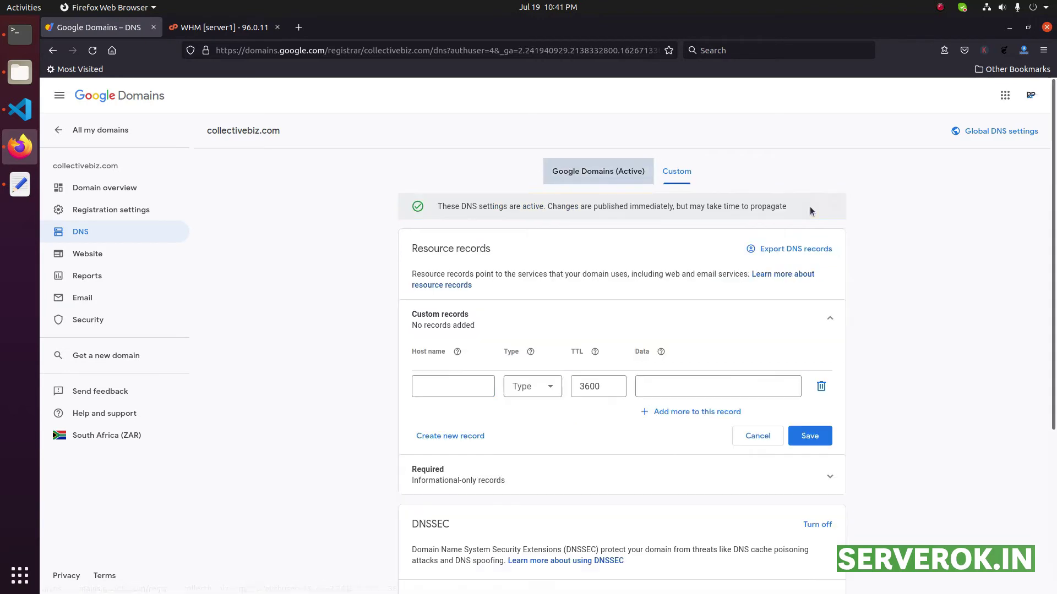
click(578, 172)
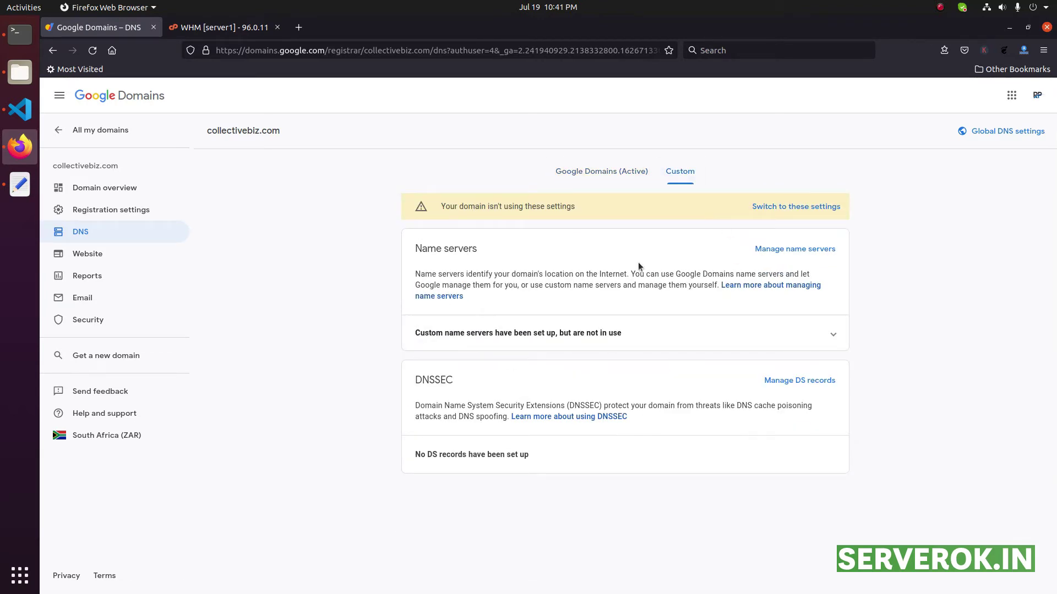
click(793, 207)
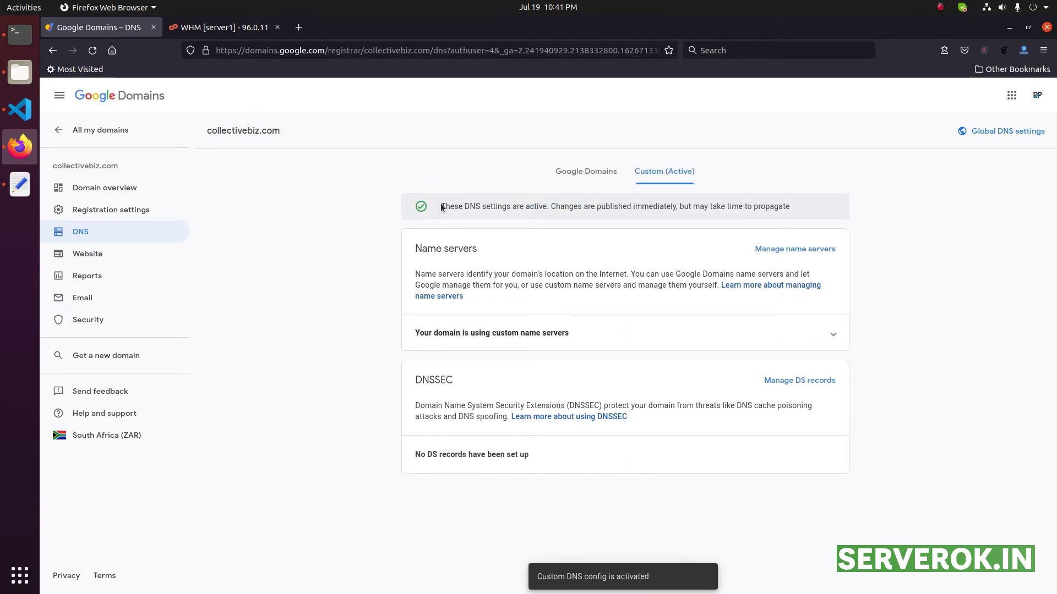
drag(442, 208, 809, 211)
Step: Run whois collectivebiz.com in a maximized terminal and highlight the NS1/NS2.SIMPLO.CO.ZA lines
key(ctrl+alt+t)
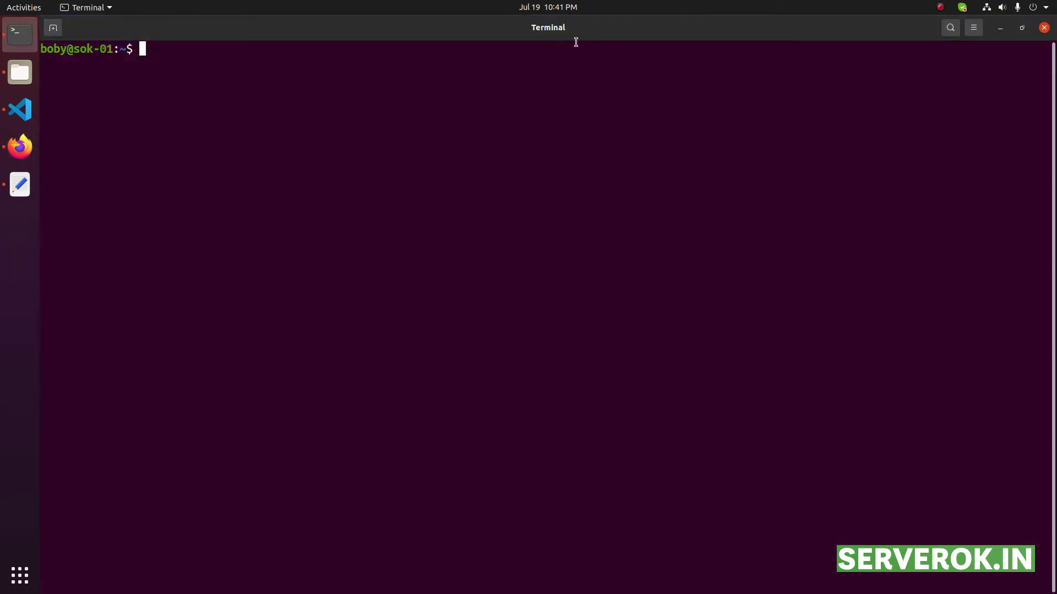
drag(632, 37, 693, 271)
text(whois)
key(super+Up)
key(ctrl+shift+v)
key(Return)
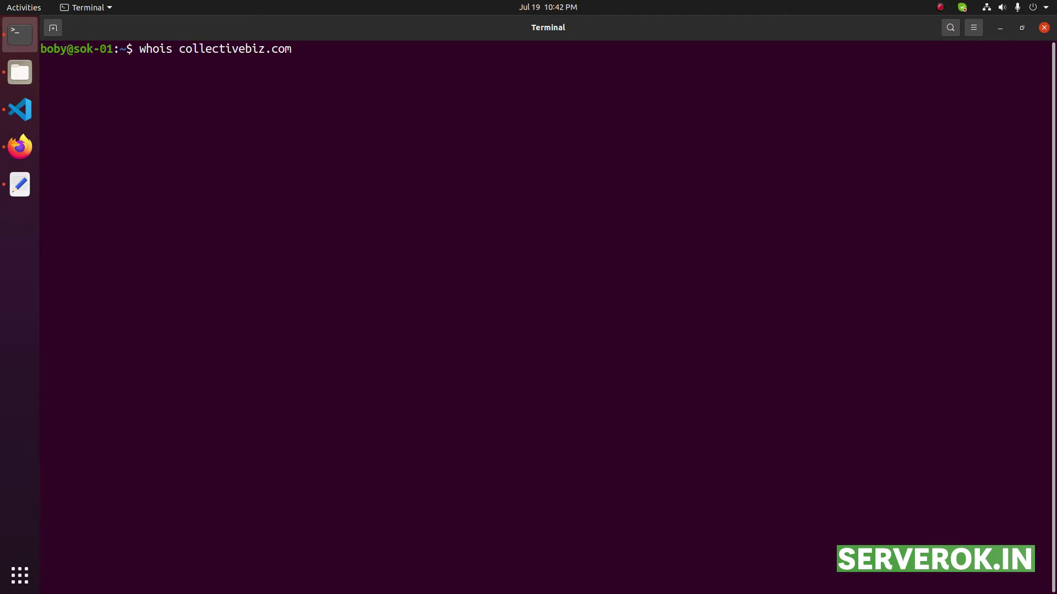
drag(242, 278, 32, 266)
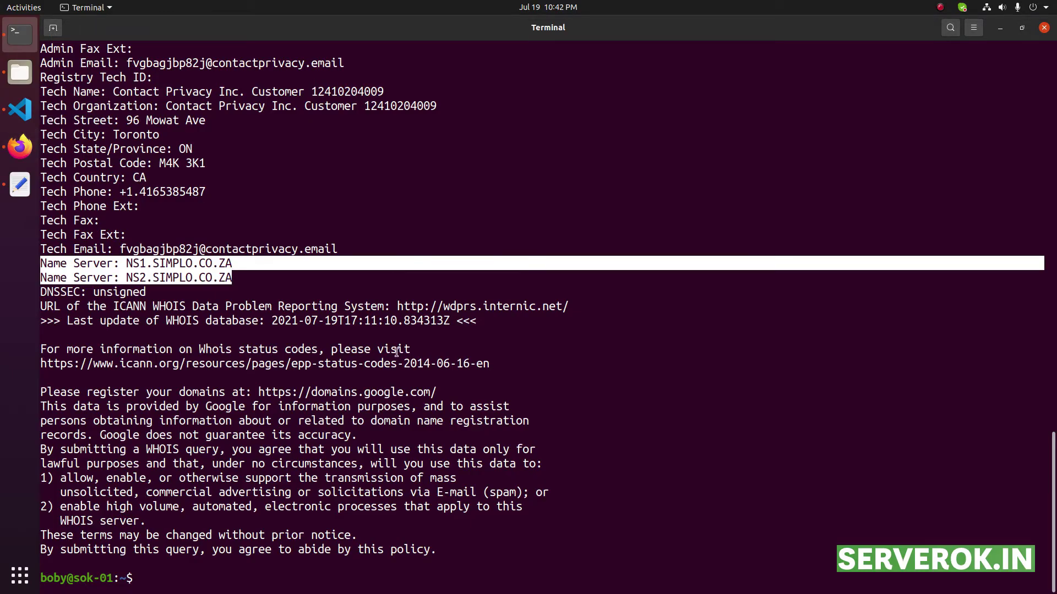
key(Up)
Step: Run nslookup collectivebiz.com against NS1.SIMPLO.CO.ZA, which returns REFUSED
key(Home)
key(Delete)
key(Delete)
key(Delete)
key(Delete)
key(Delete)
key(Delete)
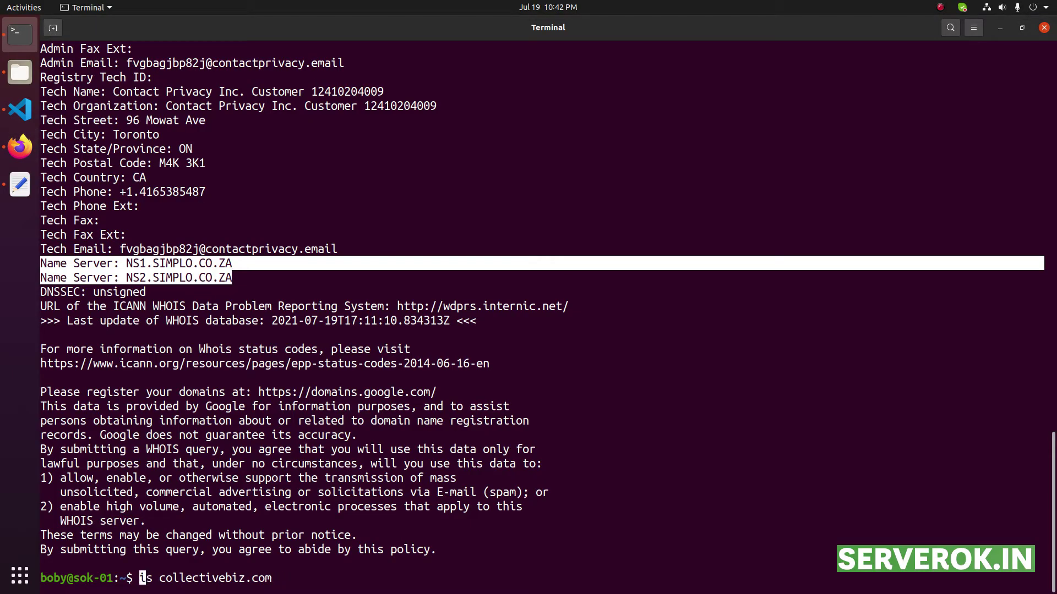
text(nslookup)
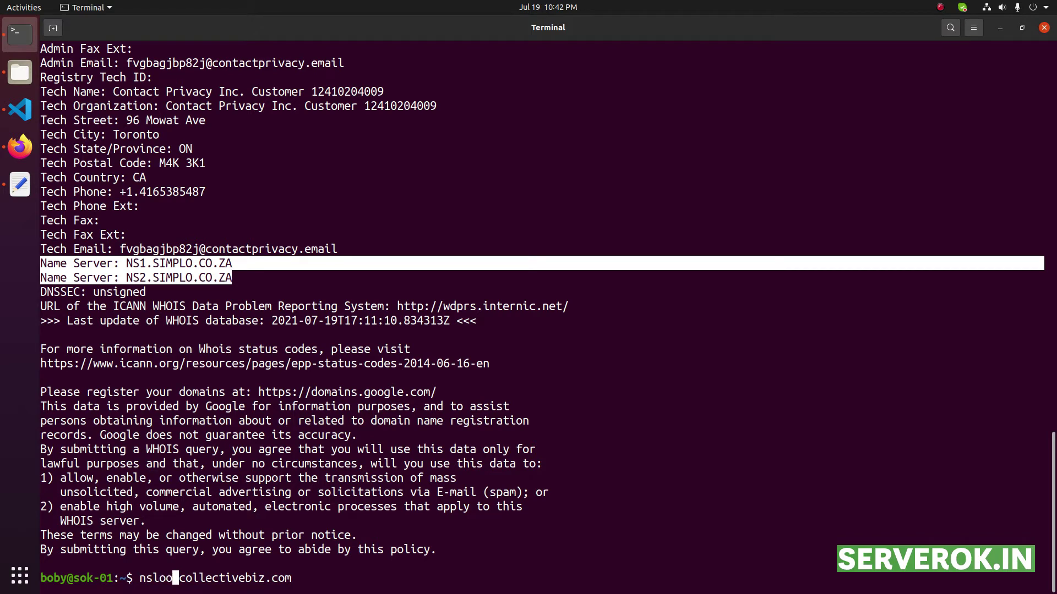
key(End)
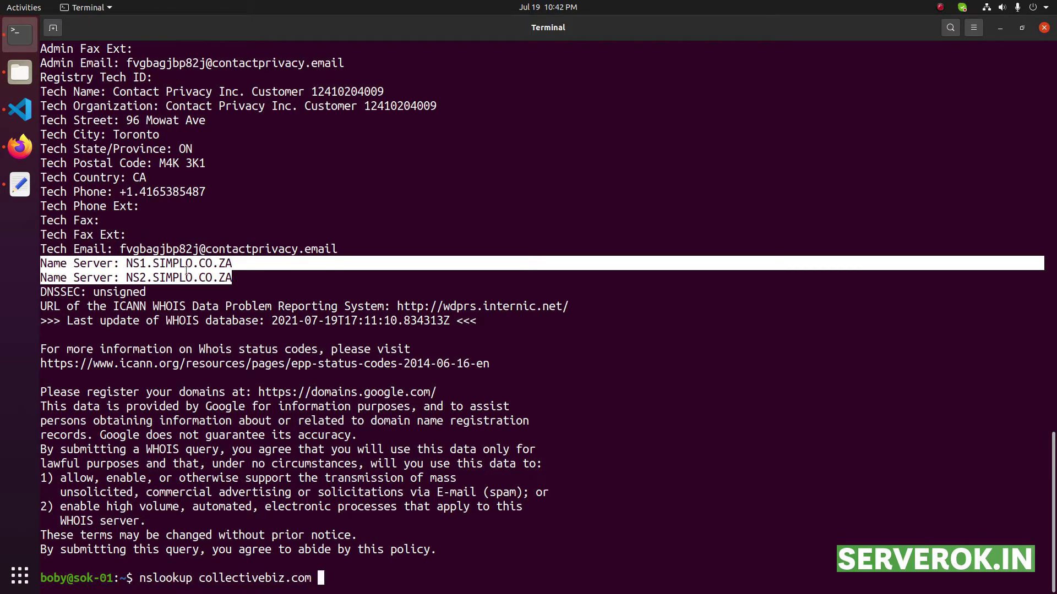
double_click(131, 262)
key(super+c)
middle_click(131, 263)
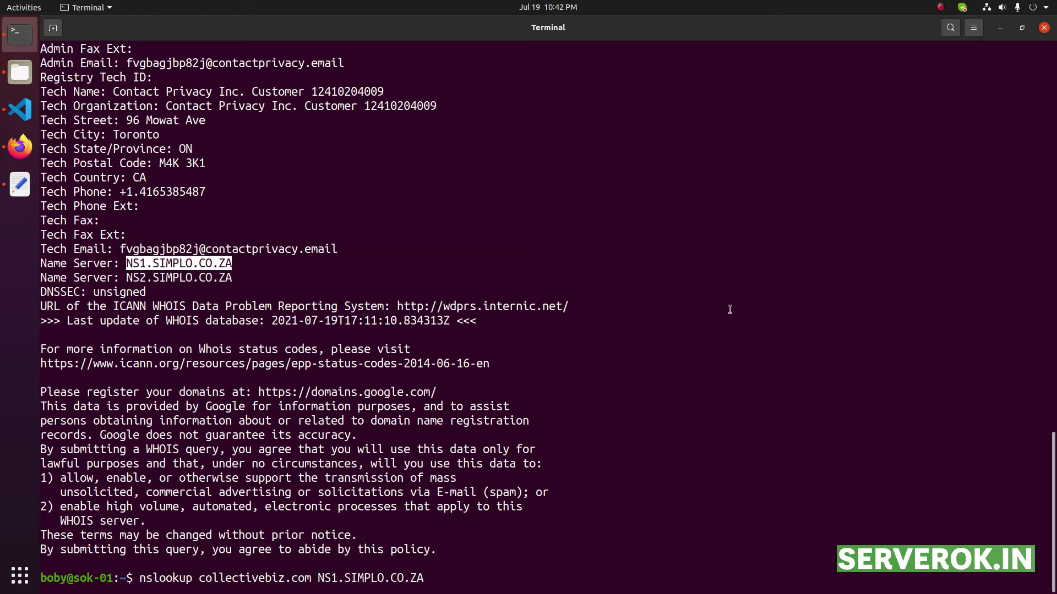
key(Left)
key(Left)
key(Left)
key(Left)
key(Left)
key(Left)
key(Left)
key(Left)
key(Left)
key(Left)
key(Left)
key(Left)
key(Left)
key(Left)
key(Return)
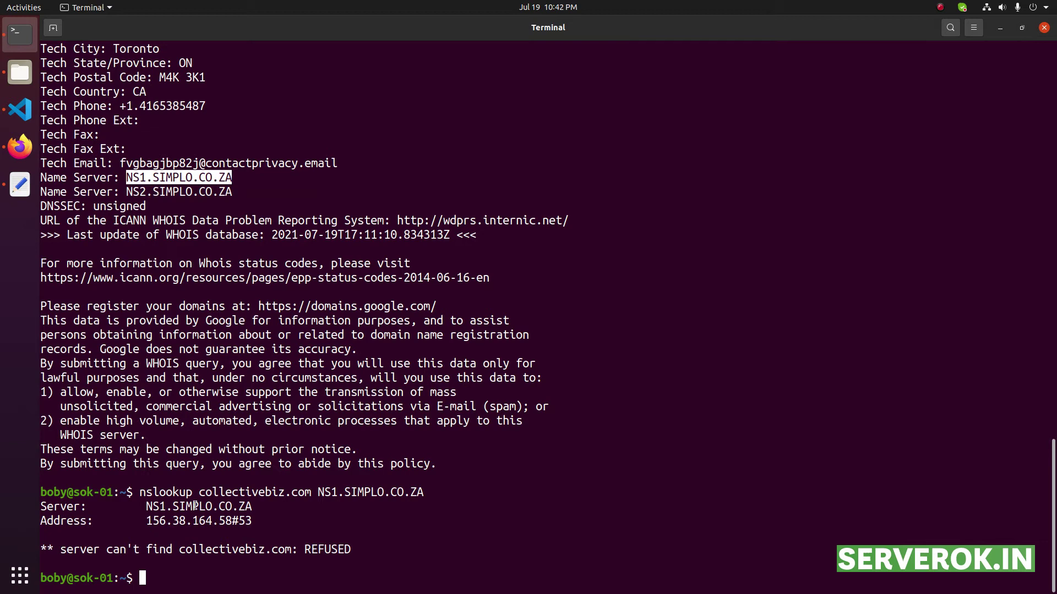
Step: Copy collectivebiz.com from the nslookup command line
double_click(231, 491)
key(ctrl+c)
right_click(231, 491)
click(250, 378)
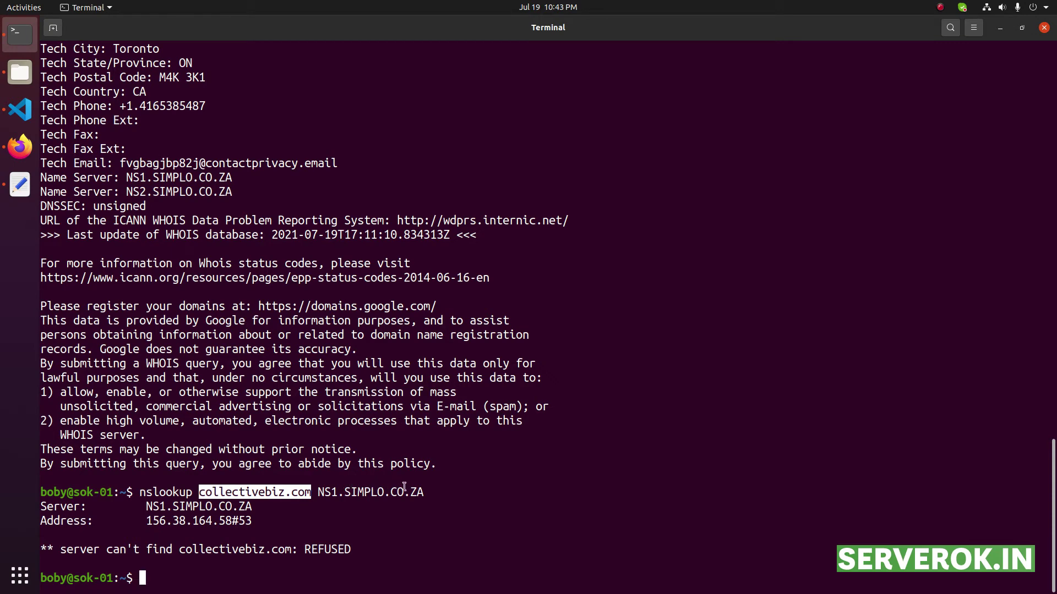
Step: Try creating a WHM account for collectivebiz.com with a generated password; it fails as collectivebiz exists
click(20, 147)
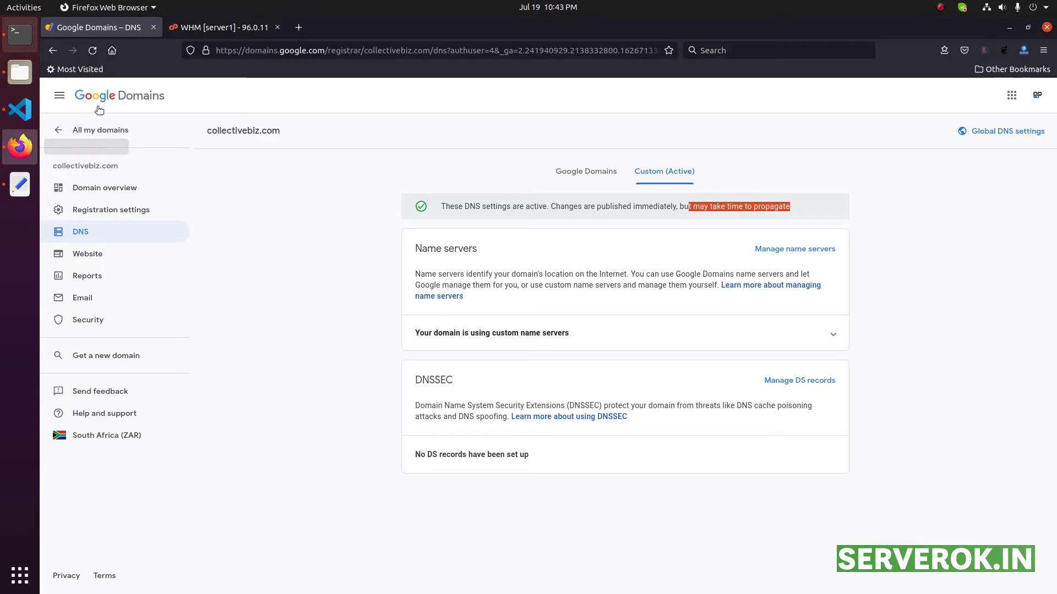
click(230, 28)
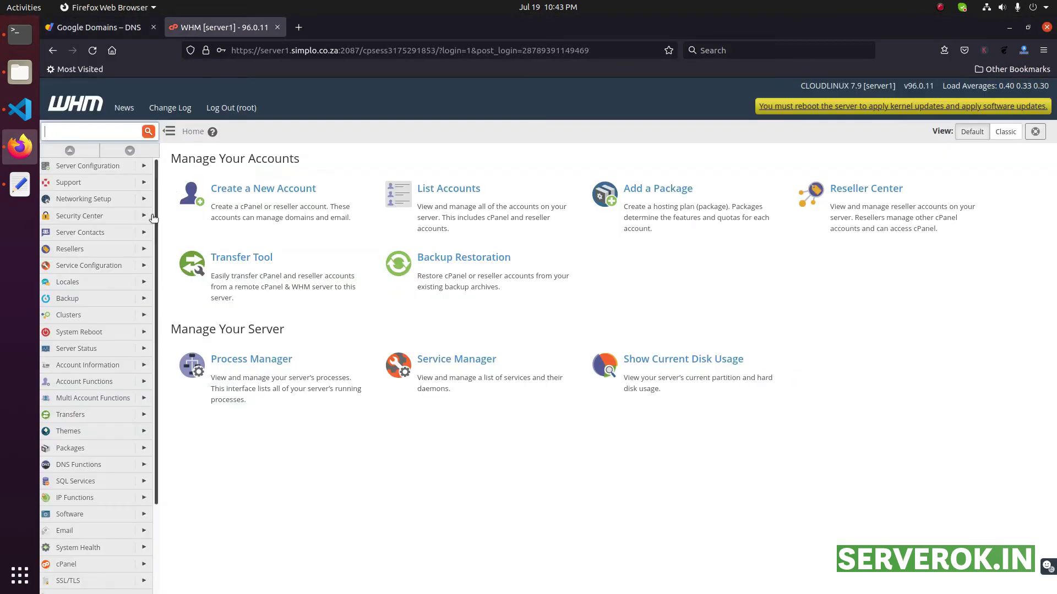
click(254, 193)
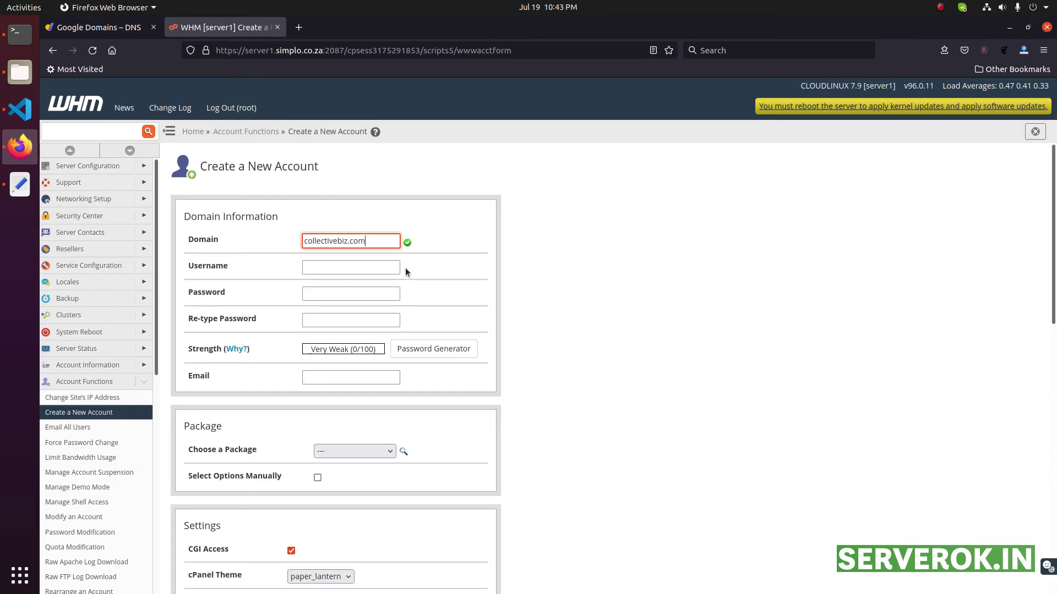
key(Tab)
key(Tab)
click(559, 341)
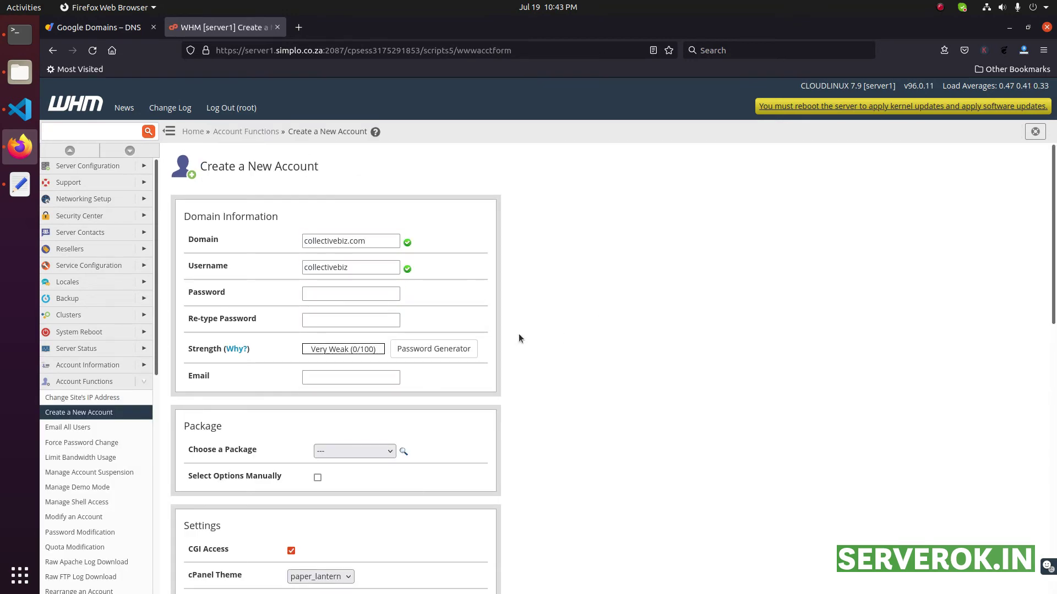
click(440, 349)
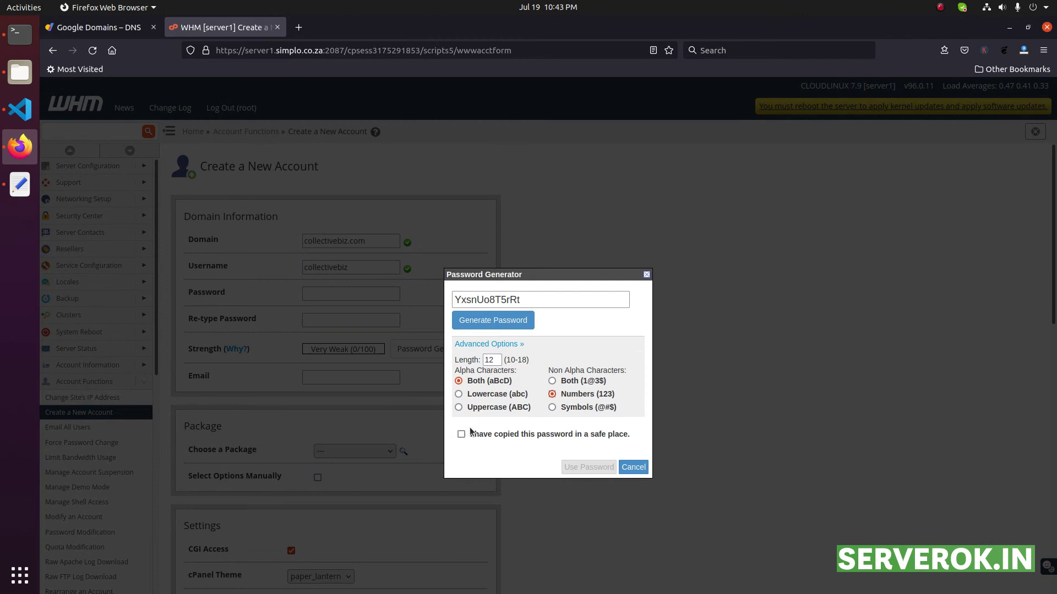
click(462, 434)
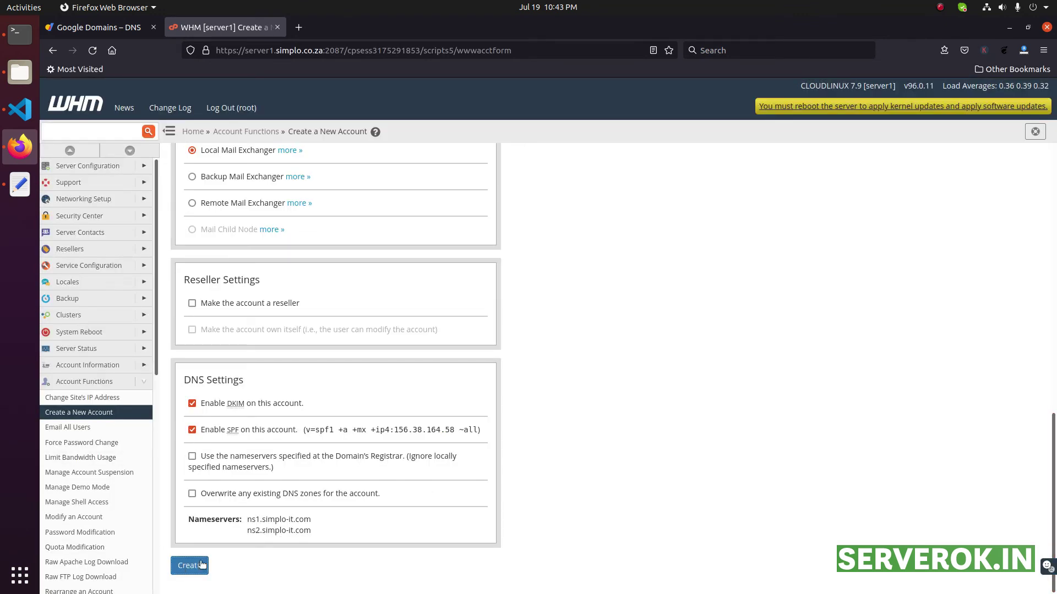
click(189, 566)
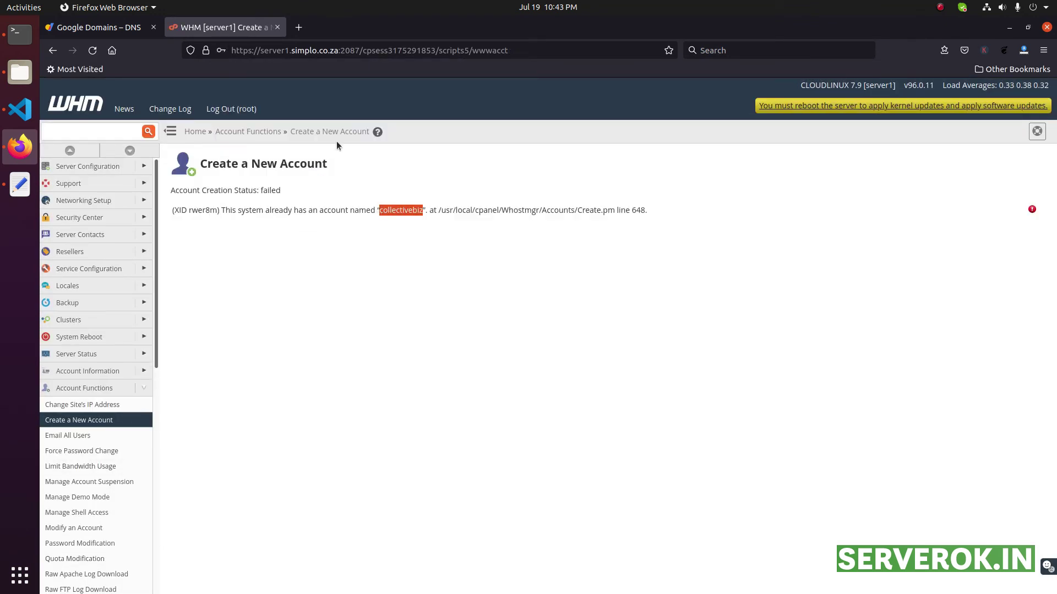
Step: Enter collectivebiz.com as the domain on a fresh WHM new-account form
click(335, 134)
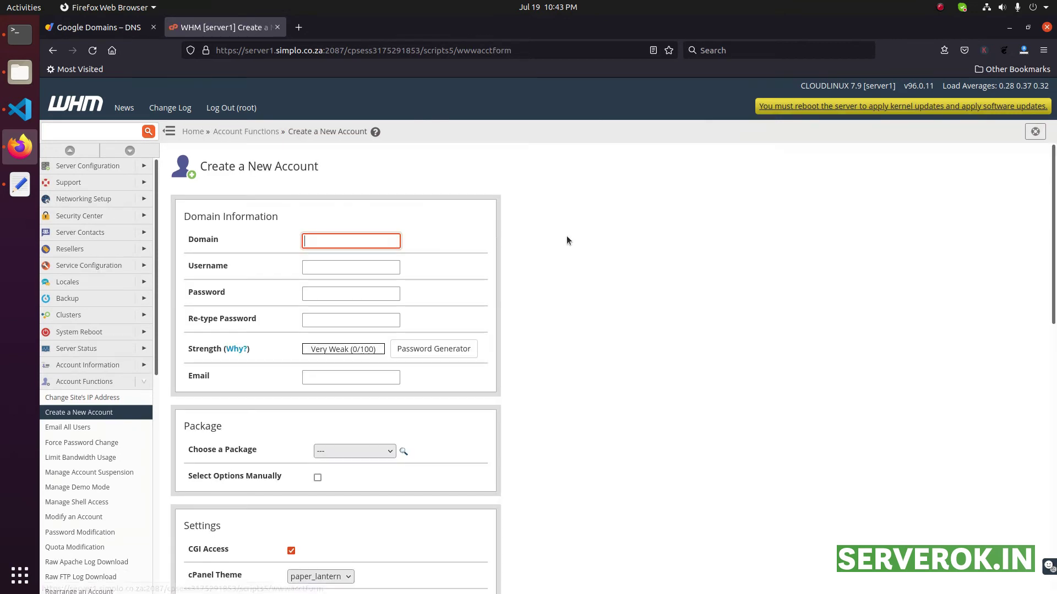
key(ctrl+v)
key(Tab)
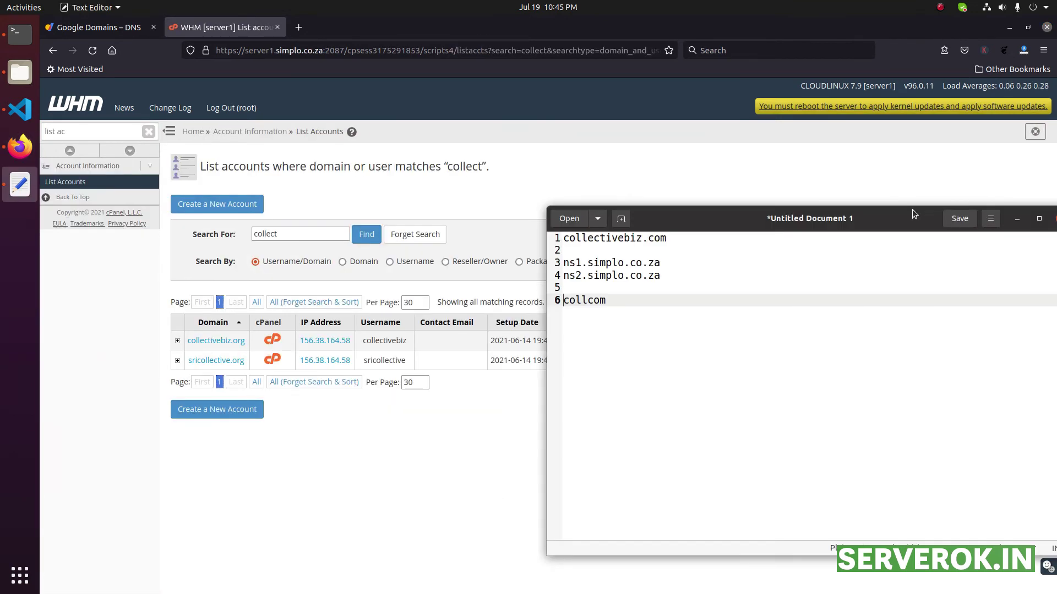
key(shift+Home)
key(Up)
key(Up)
key(Up)
key(Up)
key(shift+End)
key(ctrl+c)
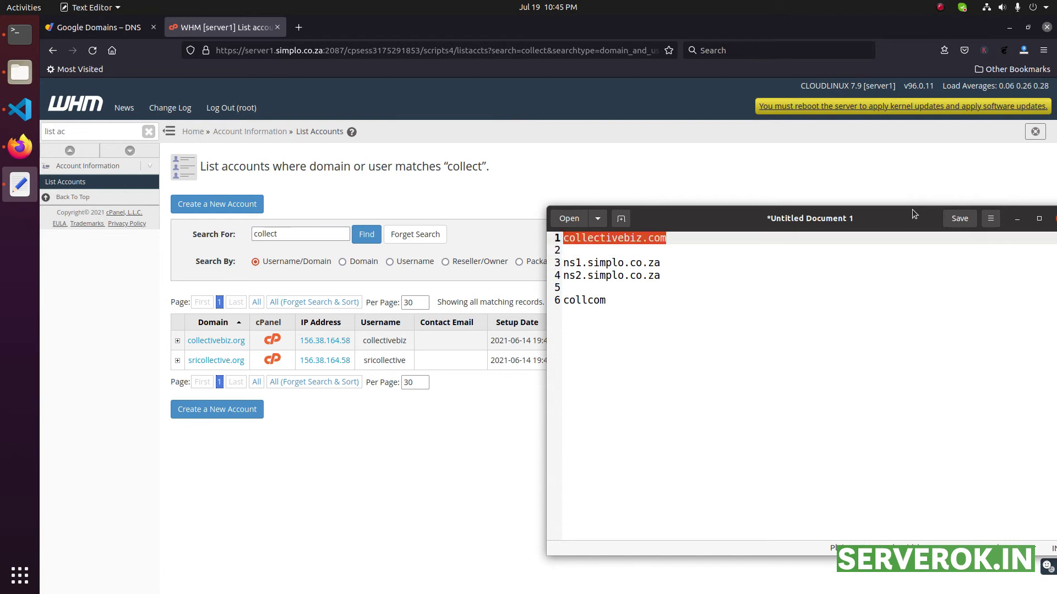
click(217, 204)
key(ctrl+v)
key(Tab)
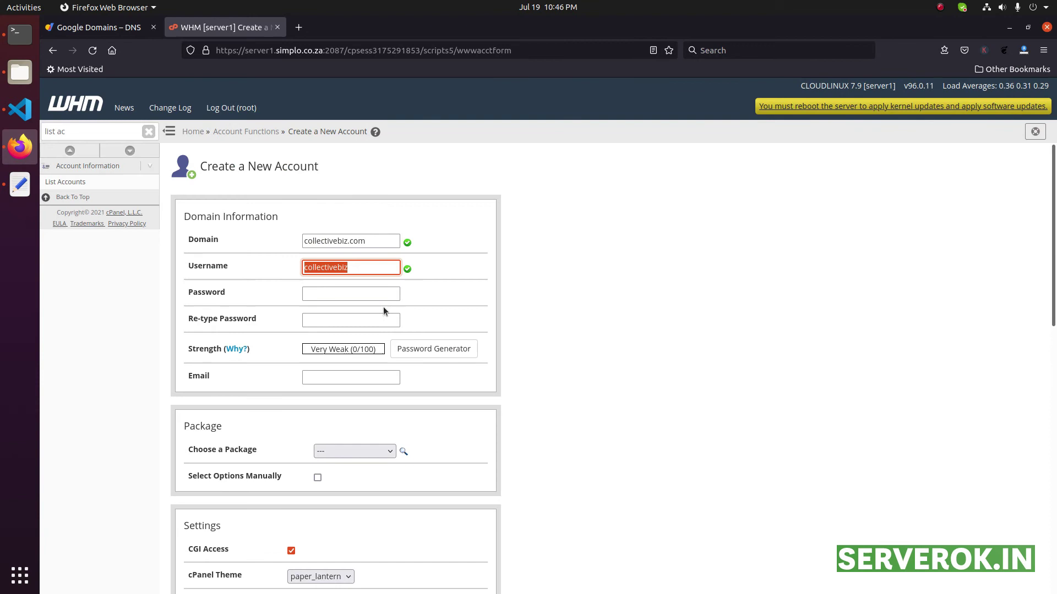
Step: Set the username to collcom, fill both passwords, and create the account
key(alt+Tab)
double_click(615, 300)
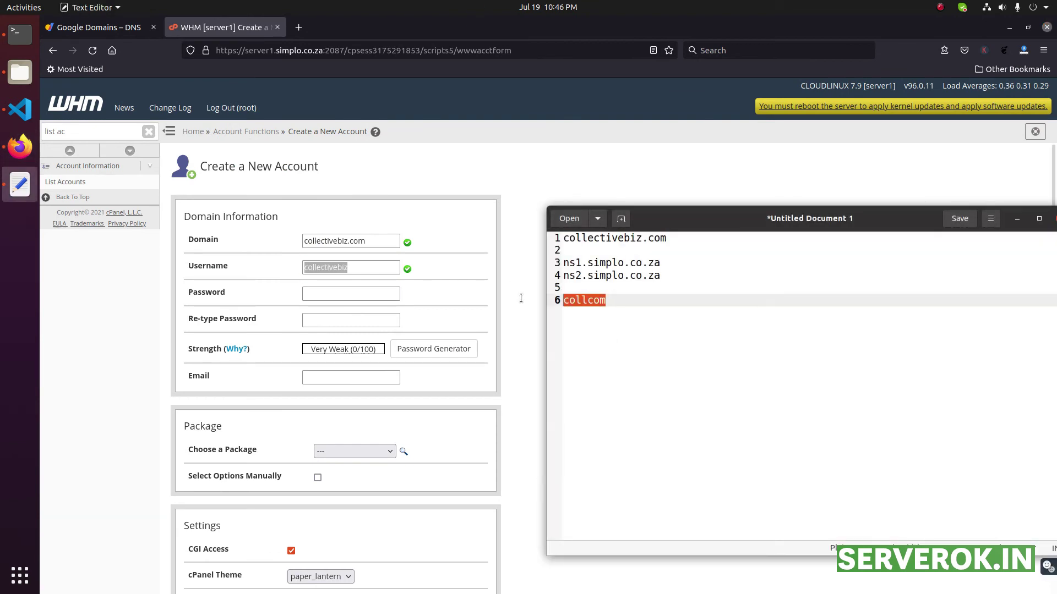
key(ctrl+c)
key(alt+Tab)
key(ctrl+v)
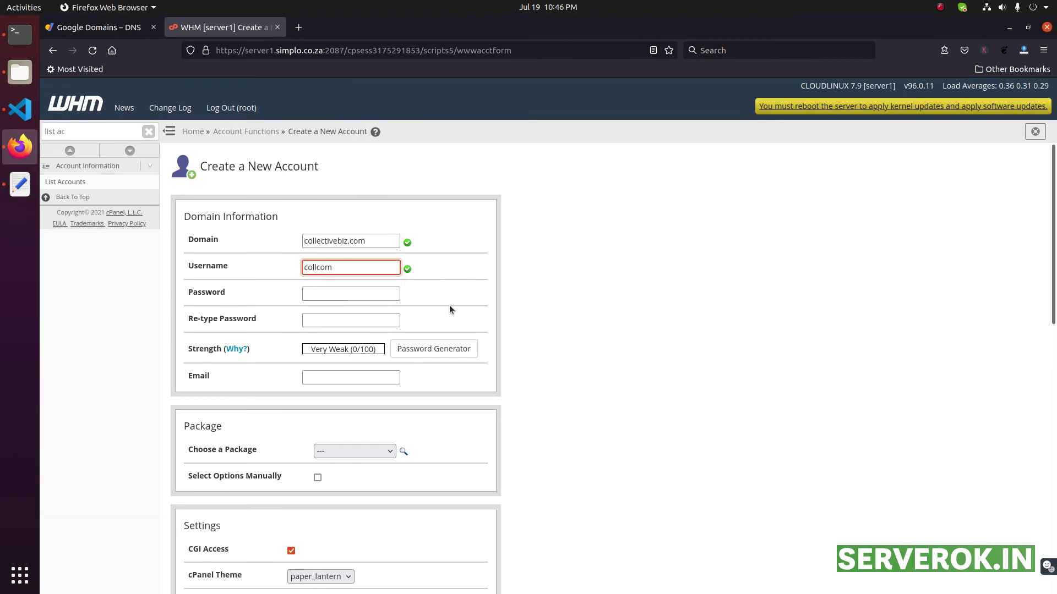
click(361, 298)
scroll(330, 386, down, 15)
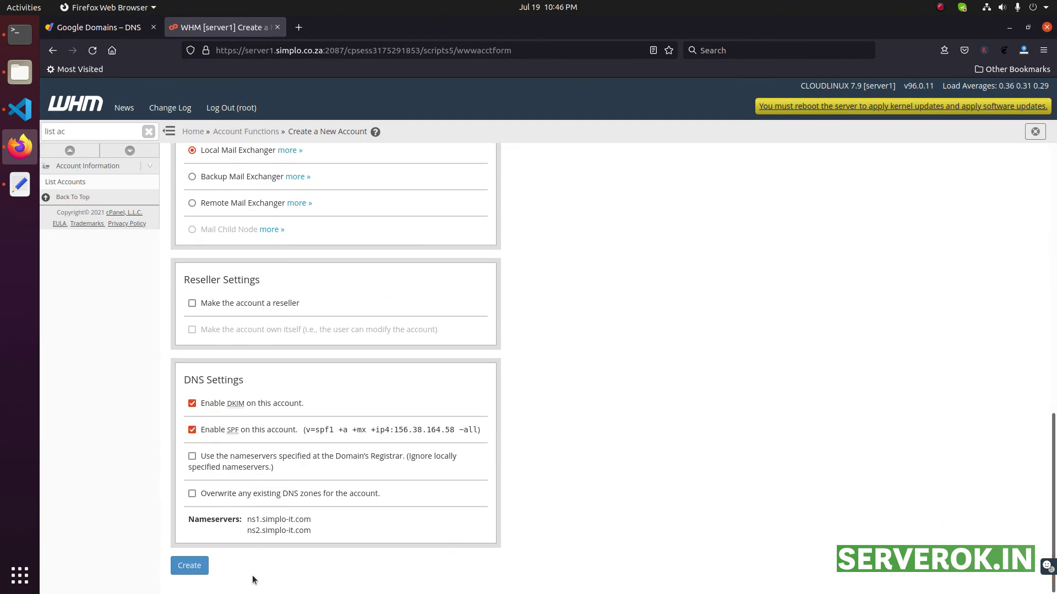
click(195, 569)
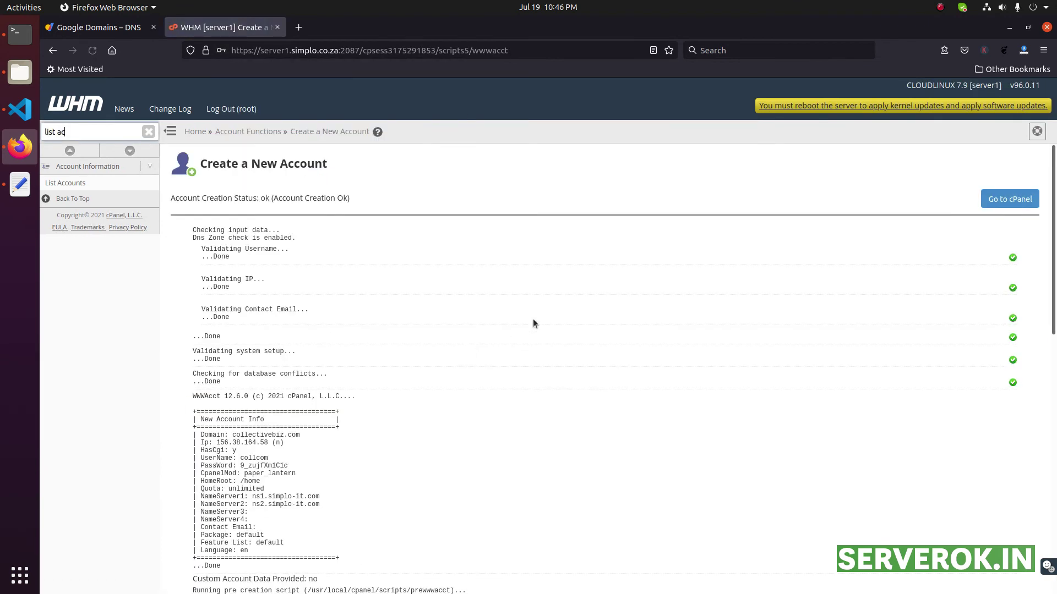
scroll(549, 316, down, 2)
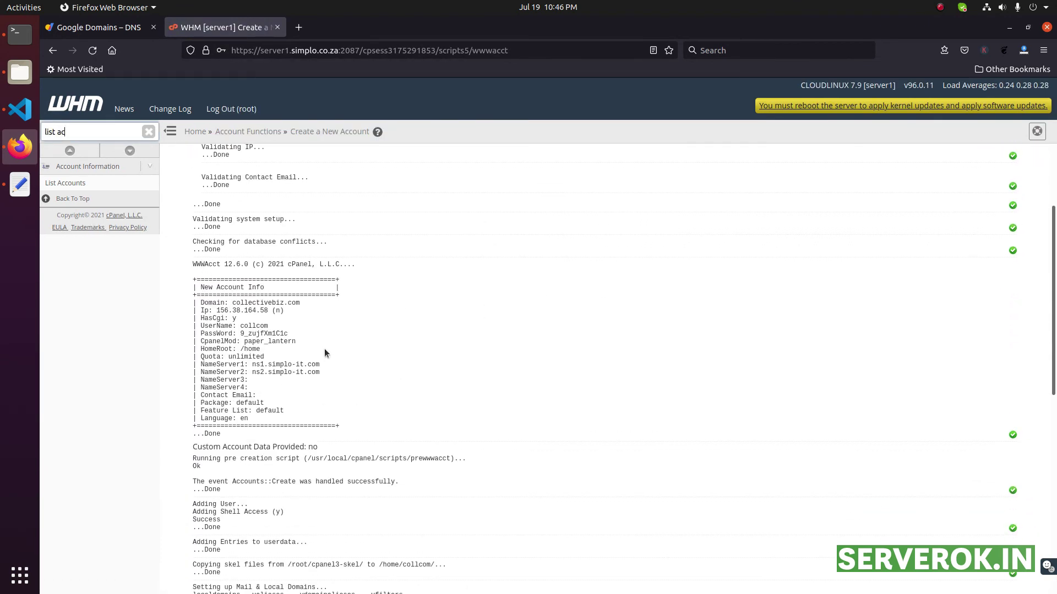
Step: Rerun nslookup against NS1.SIMPLO.CO.ZA, confirm 156.38.164.58, and copy collectivebiz.com
key(alt+Tab)
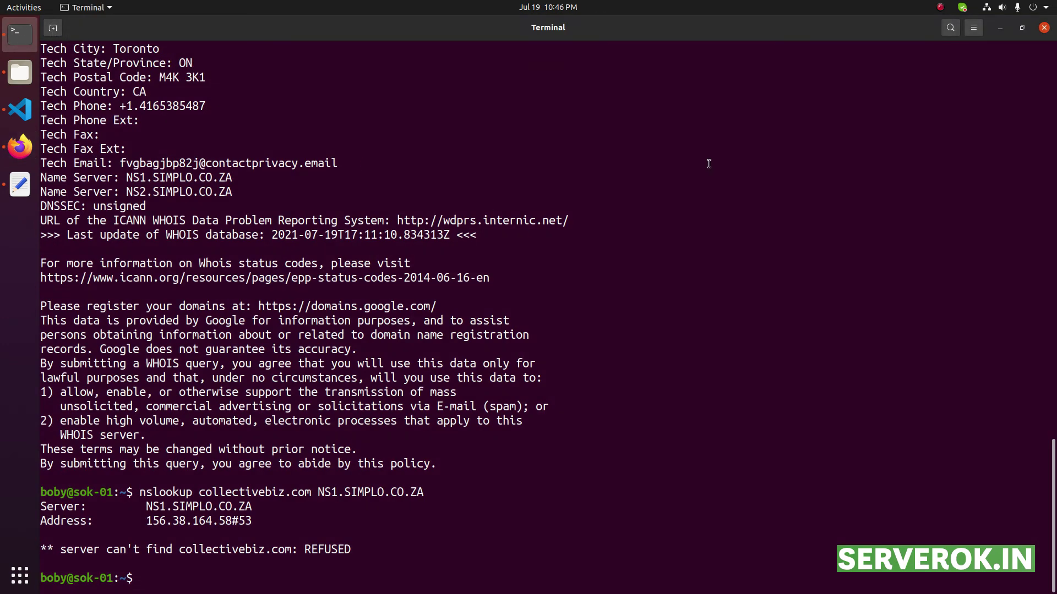
key(Up)
key(Return)
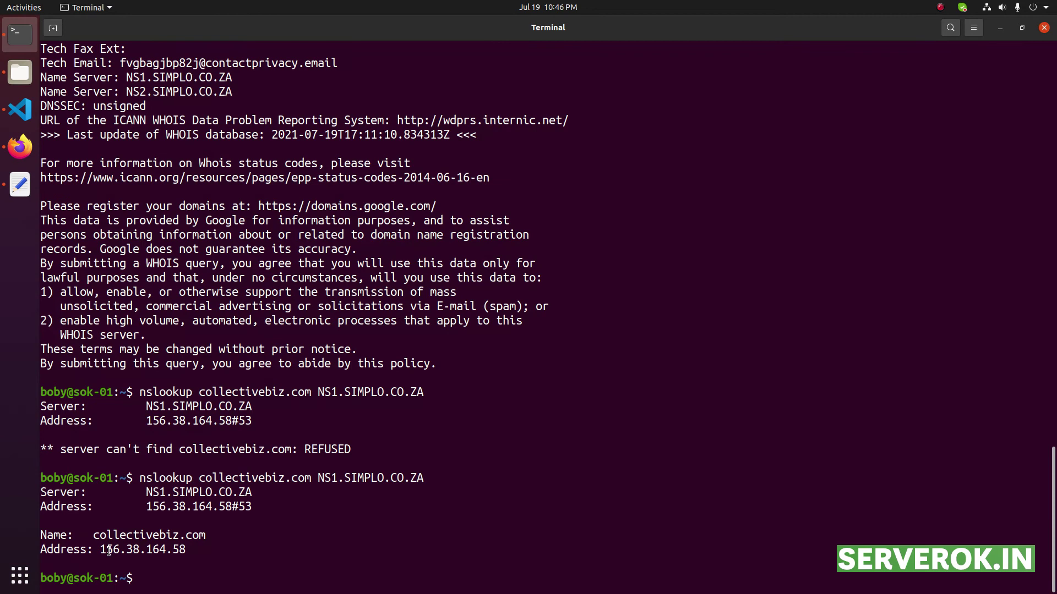
drag(183, 545, 111, 545)
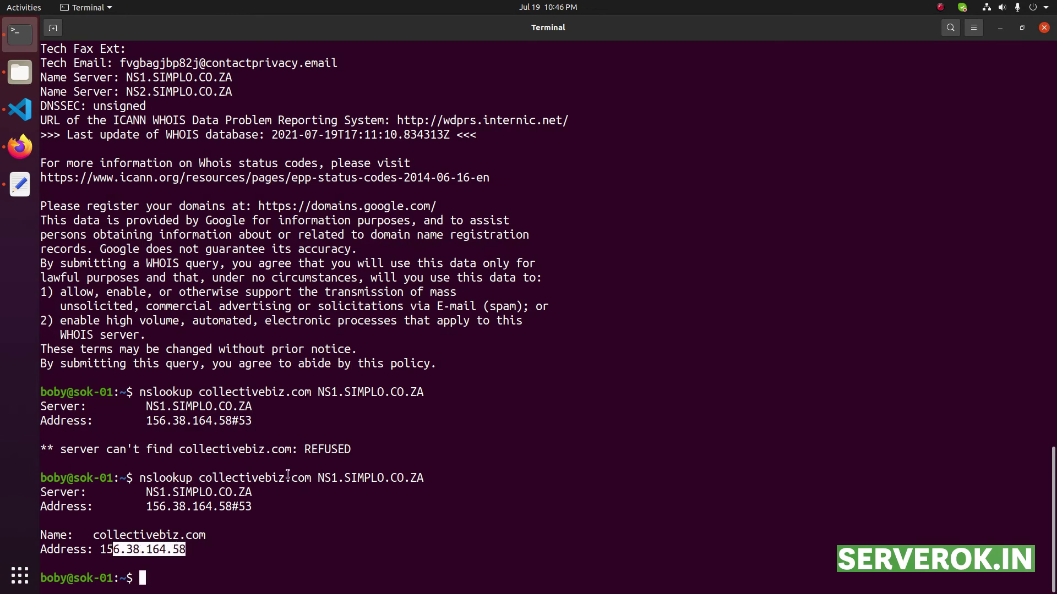
double_click(256, 478)
right_click(258, 477)
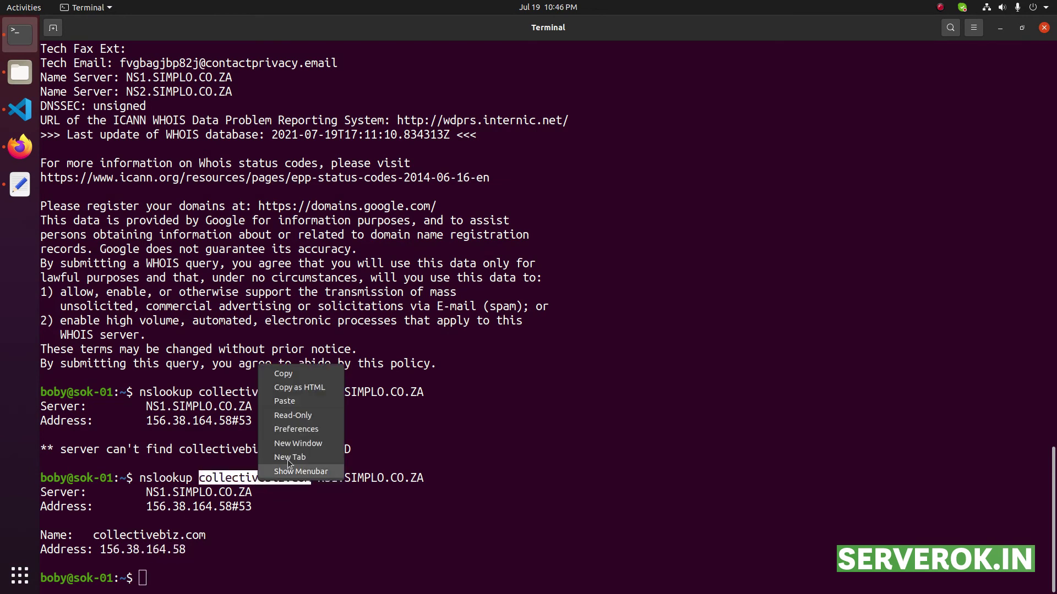
click(305, 375)
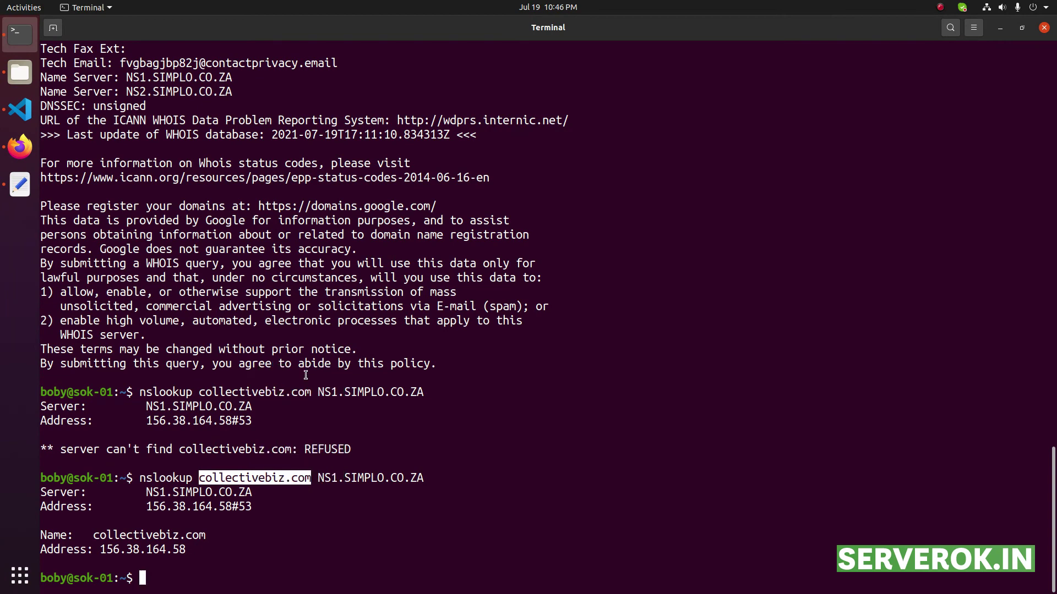
Step: Load collectivebiz.com in a new Firefox tab using Paste and Go
key(alt+Tab)
key(ctrl+t)
right_click(307, 50)
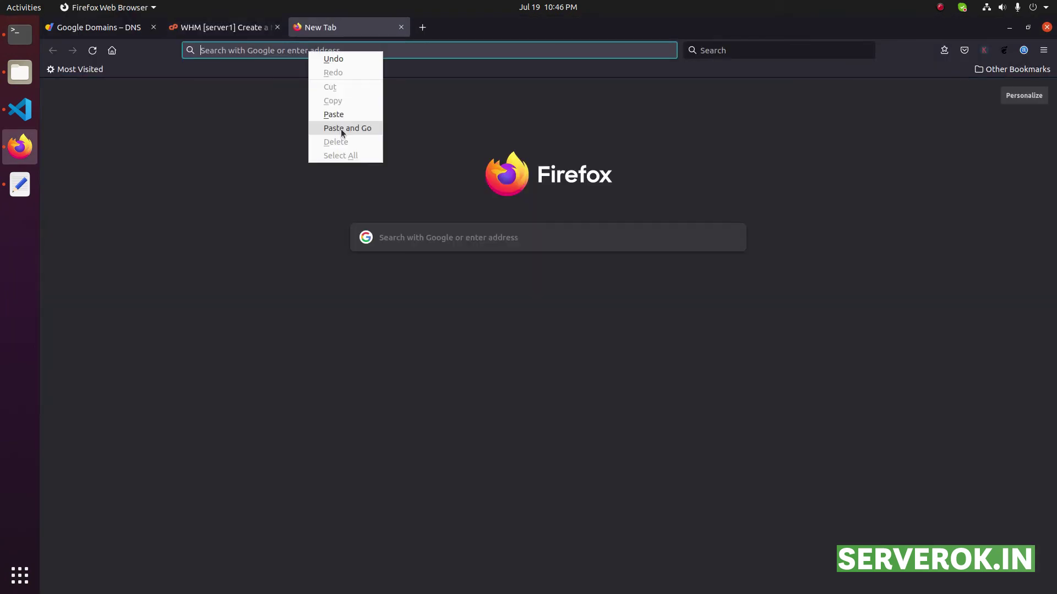
click(344, 129)
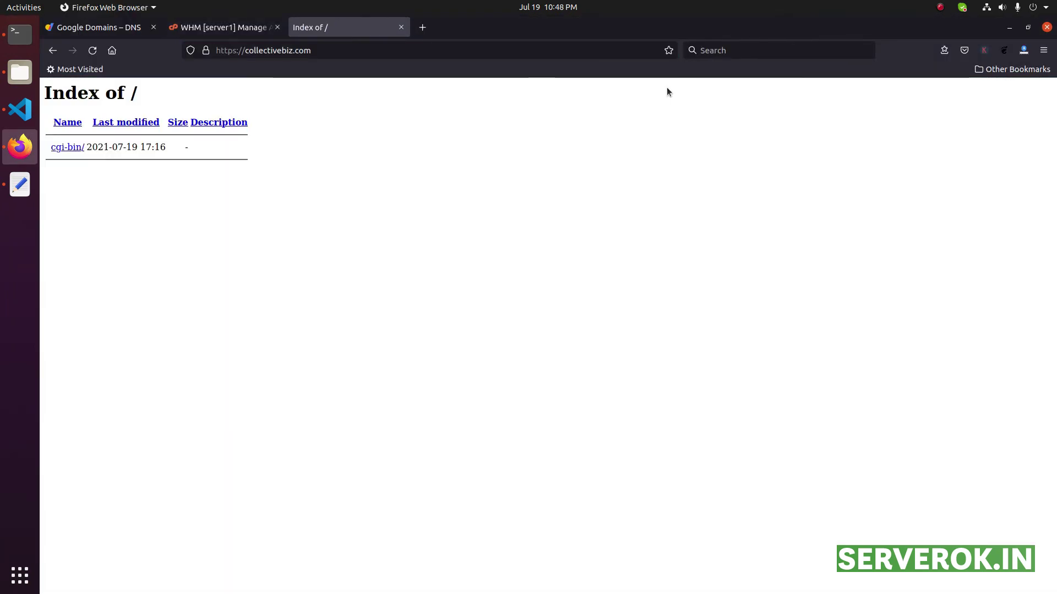